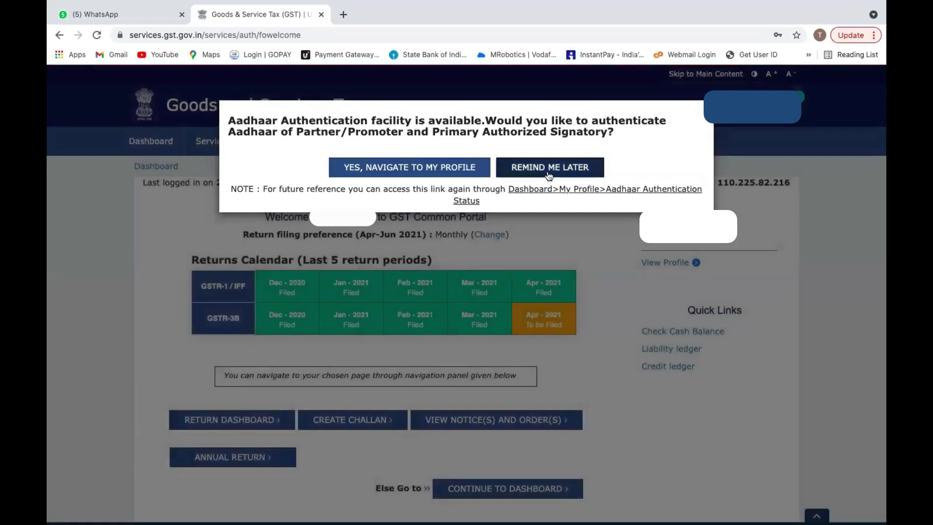
# - Postpone the Aadhaar authentication reminder and open the Ledgers quick links page among the portal services
pyautogui.click(547, 170)
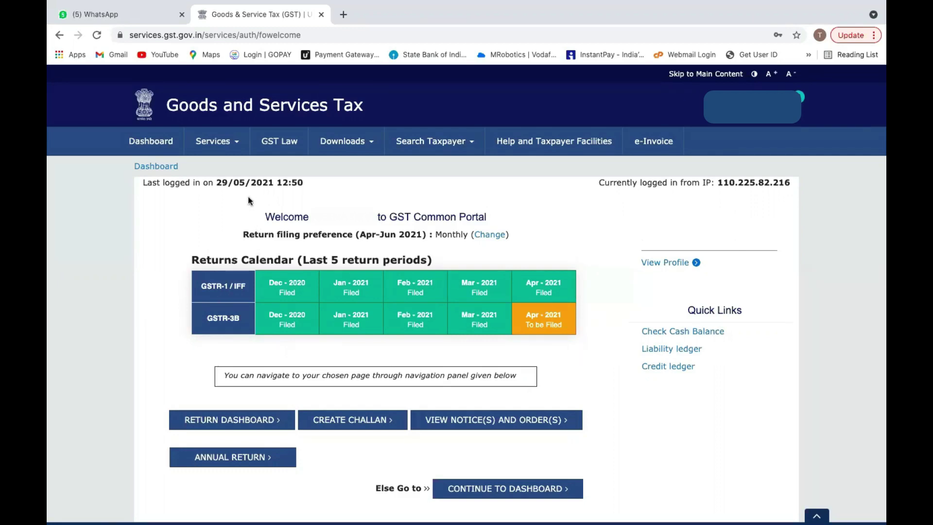
pyautogui.click(237, 144)
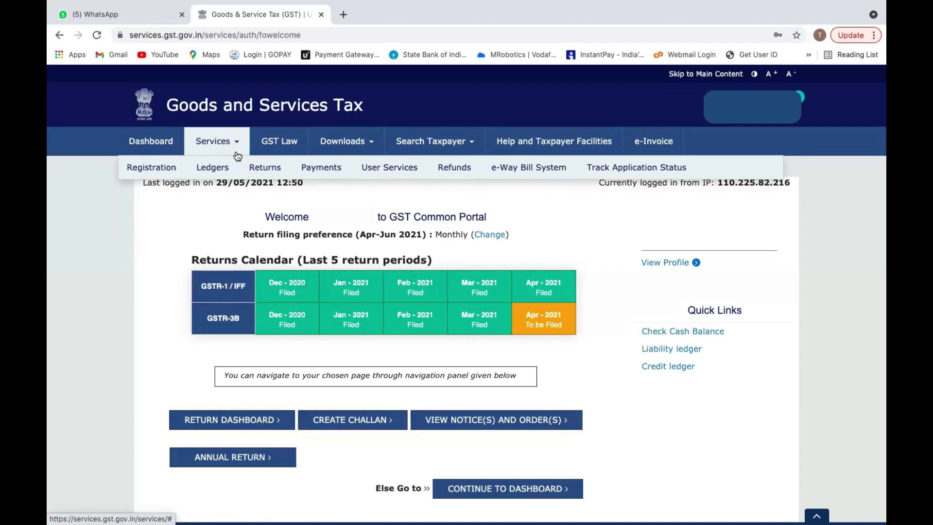
pyautogui.moveTo(168, 170)
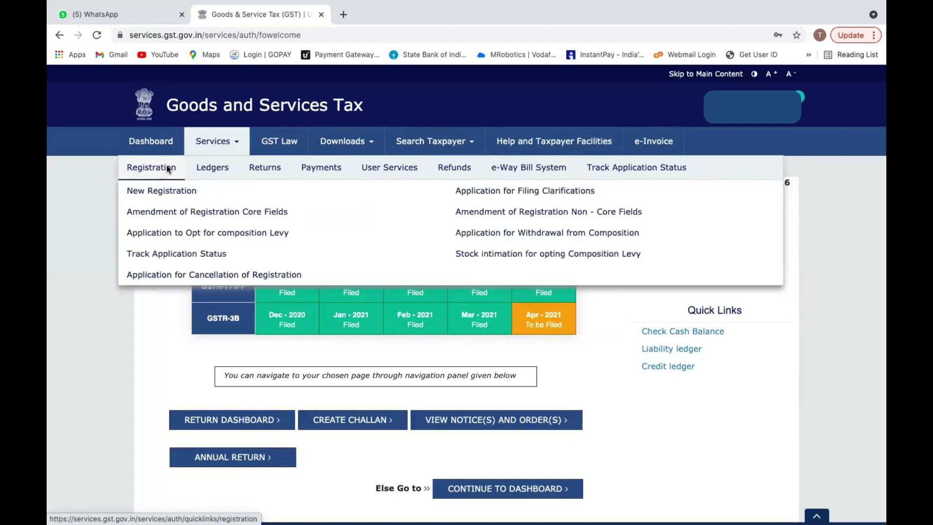
pyautogui.click(218, 167)
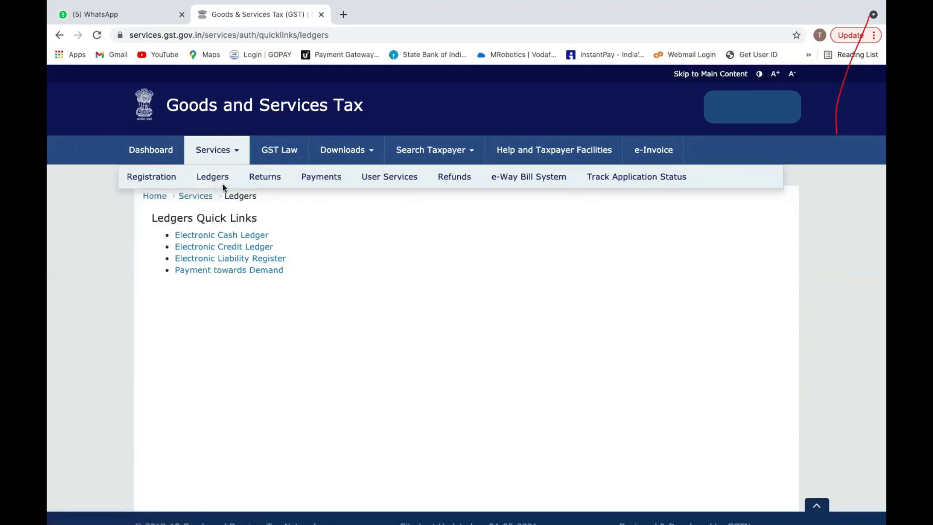
pyautogui.click(220, 178)
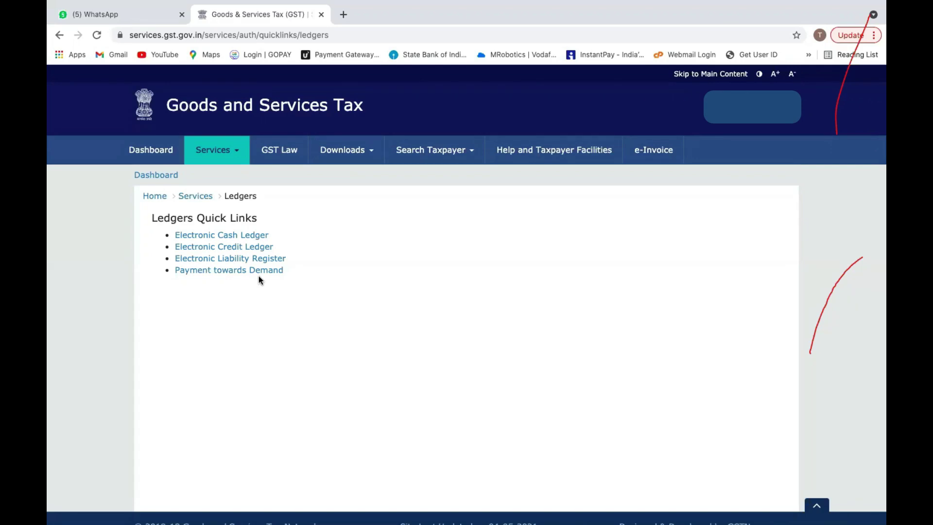
# - Open the Create Challan page from the payment services
pyautogui.click(238, 153)
pyautogui.moveTo(267, 177)
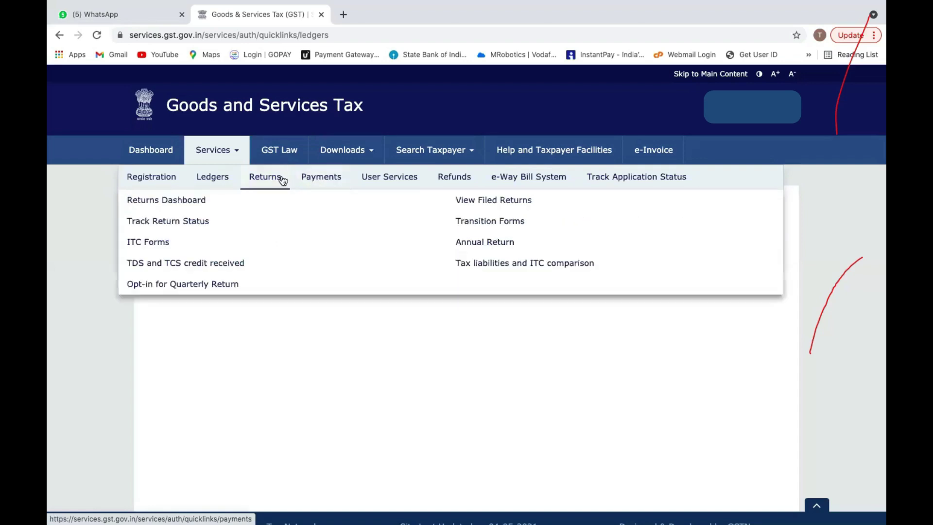
pyautogui.moveTo(219, 181)
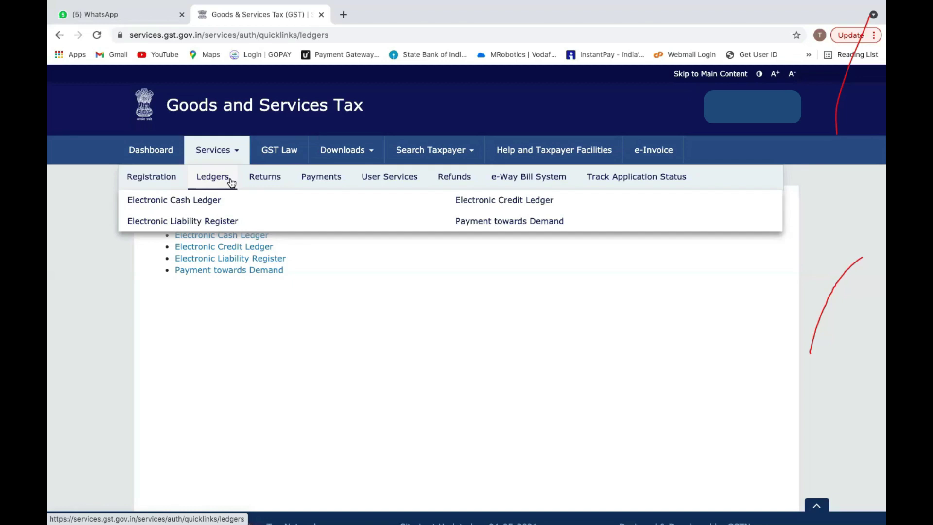
pyautogui.moveTo(311, 178)
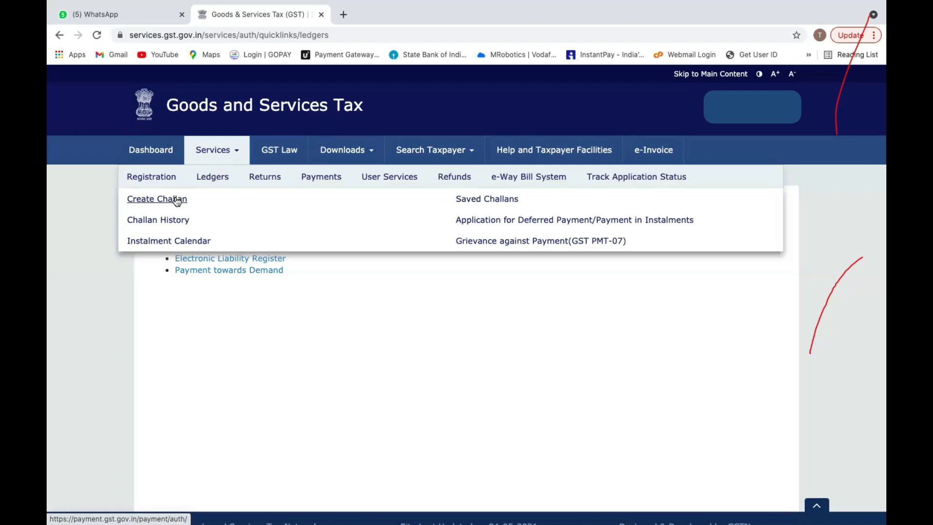
pyautogui.click(177, 201)
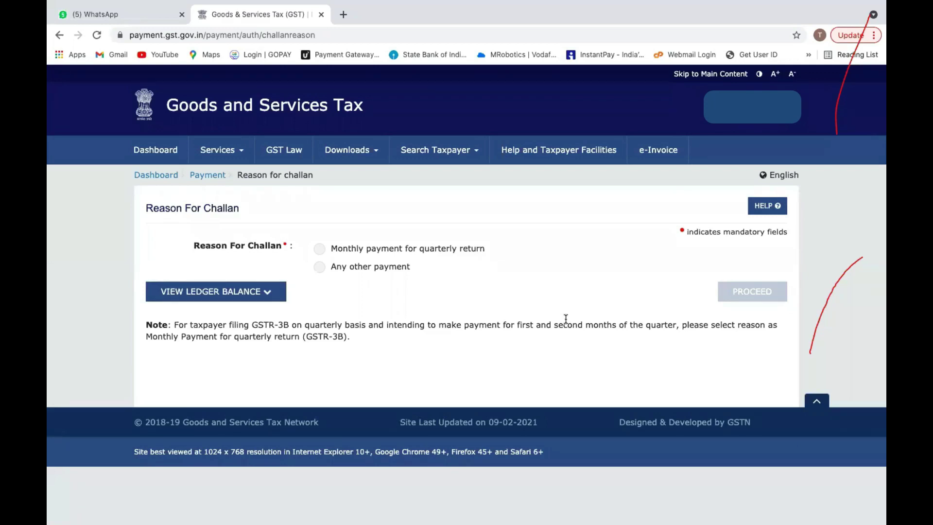
pyautogui.hotkey('ctrl', 'Left')
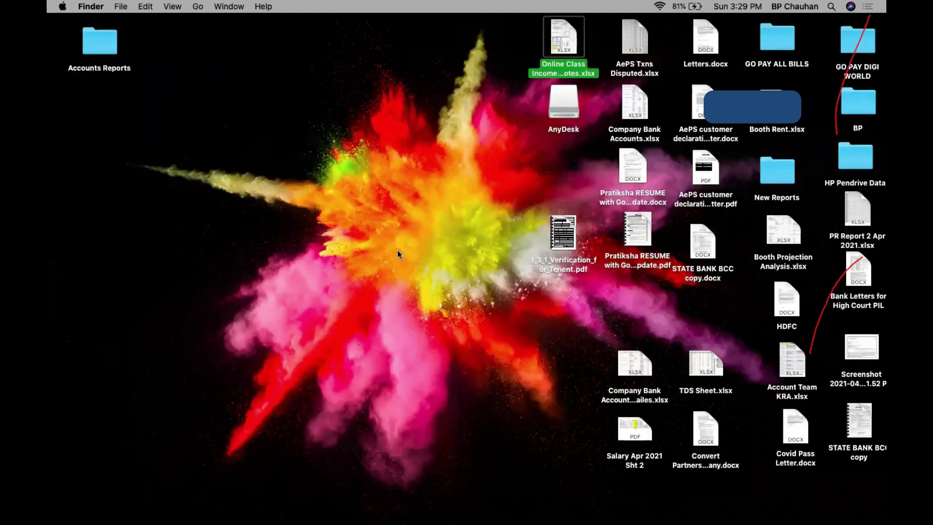
pyautogui.hotkey('ctrl', 'Right')
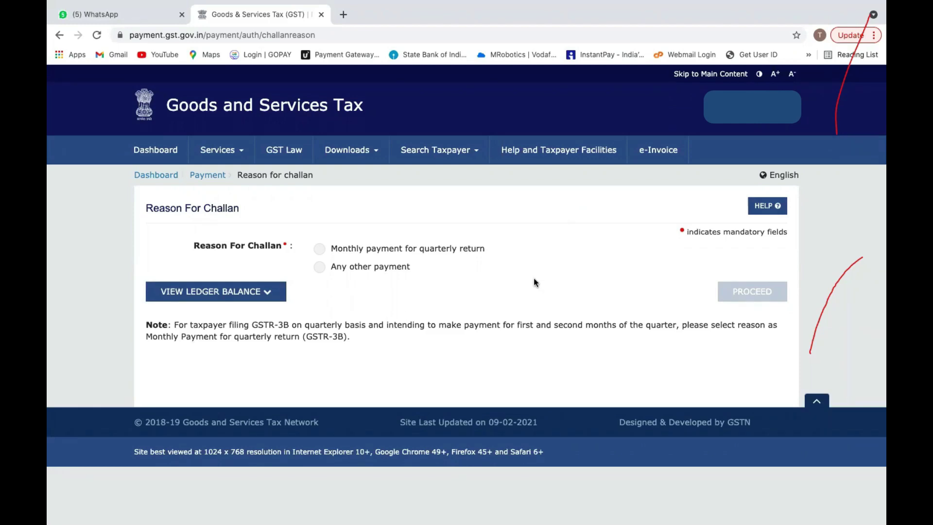
# - Set the reason for the challan to Any other payment and proceed to the deposit form
pyautogui.click(320, 248)
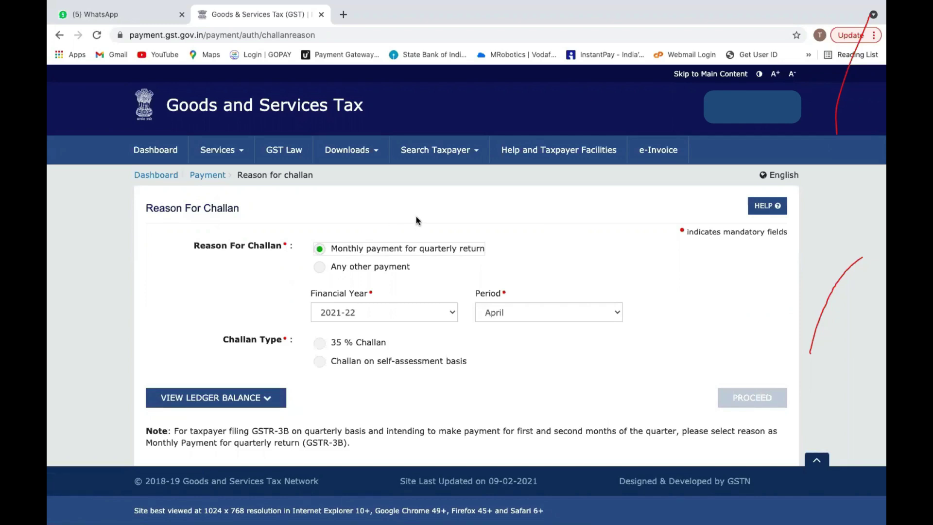
pyautogui.click(320, 266)
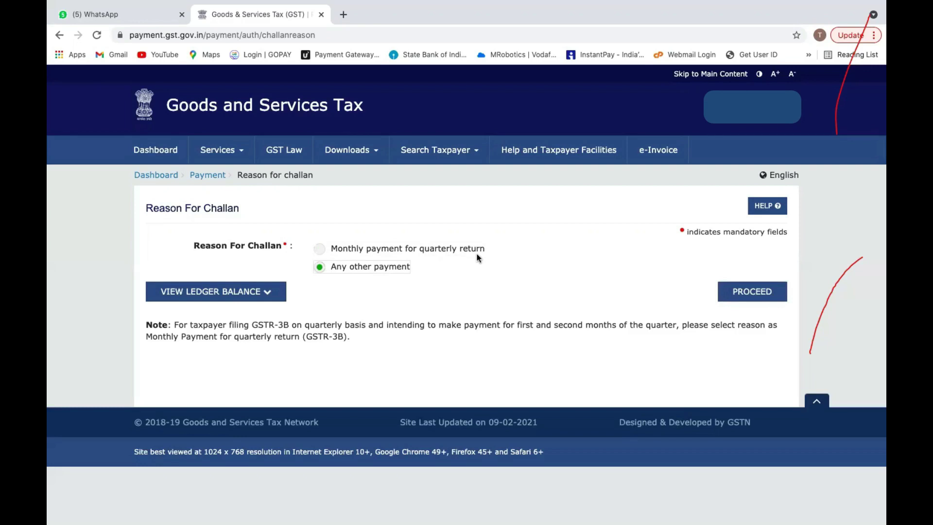
pyautogui.click(757, 300)
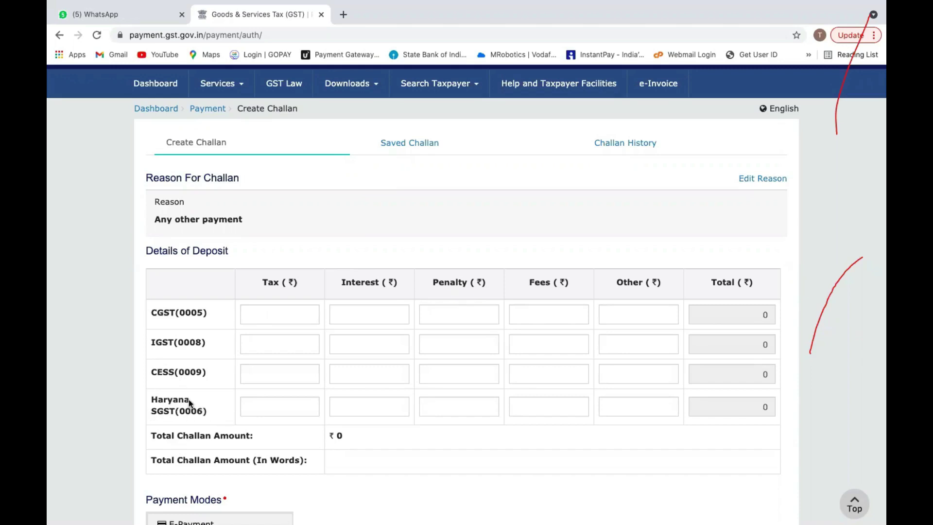
pyautogui.moveTo(189, 401); pyautogui.dragTo(177, 405)
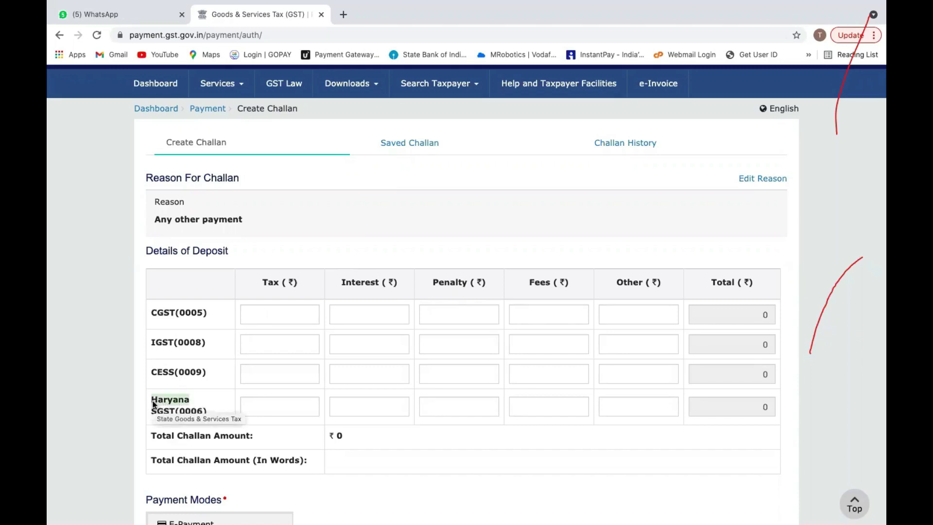
pyautogui.click(96, 392)
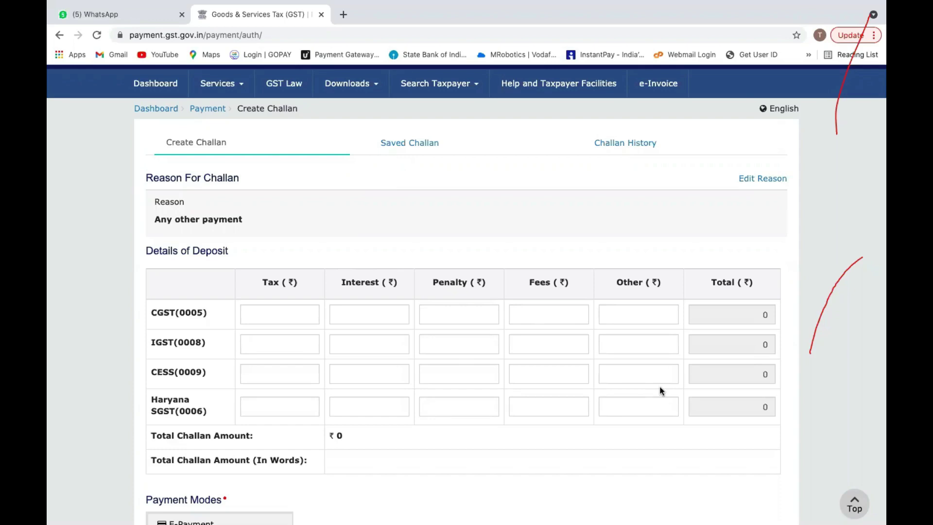
# - Enter the tax deposit amounts: 15000 for CGST, 8500 for IGST and 15000 for Haryana SGST
pyautogui.scroll(-2, 512, 447)
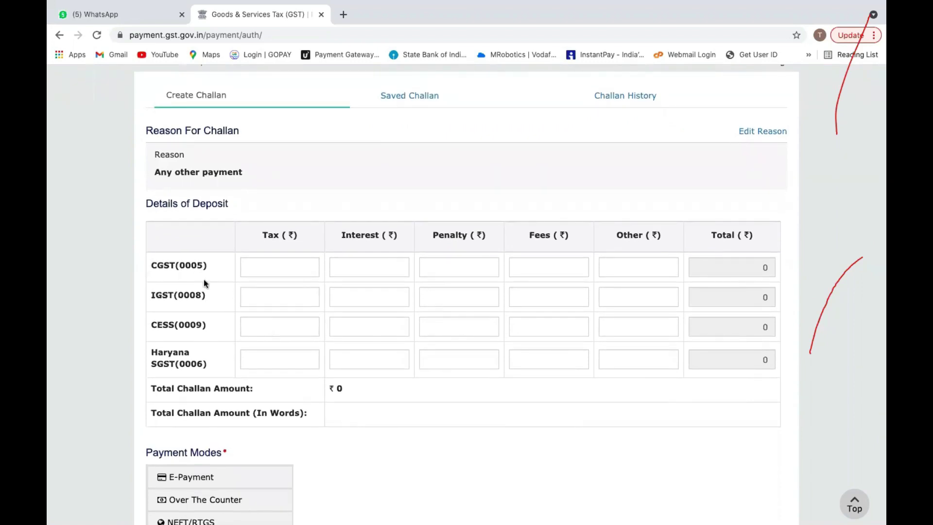
pyautogui.moveTo(151, 269); pyautogui.dragTo(196, 267)
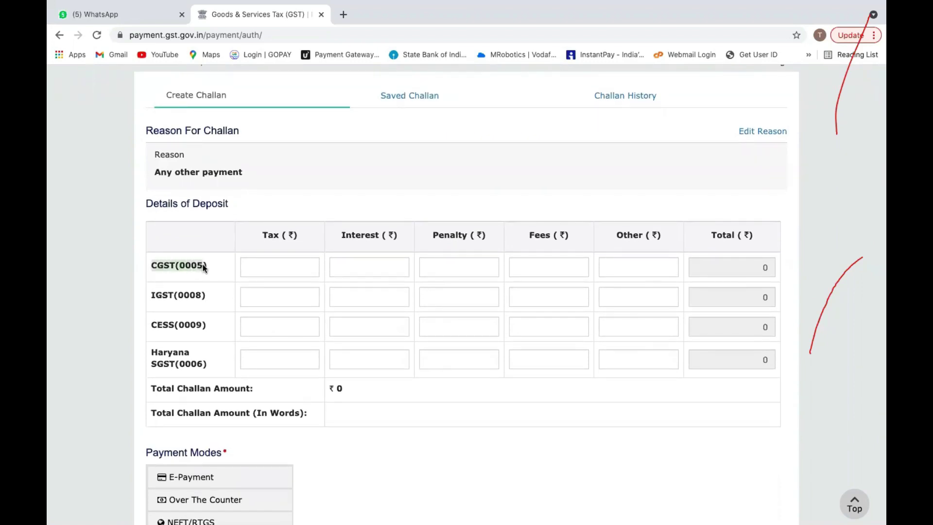
pyautogui.click(267, 266)
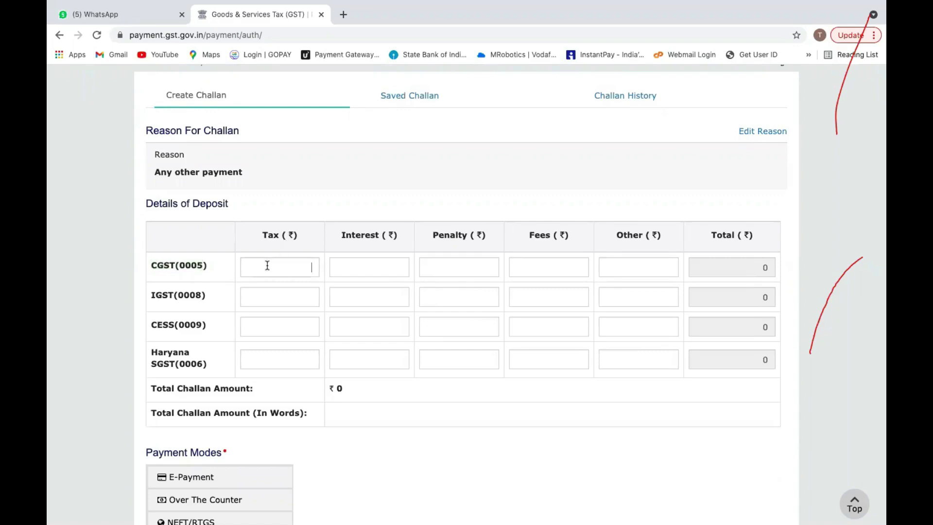
pyautogui.write('15000')
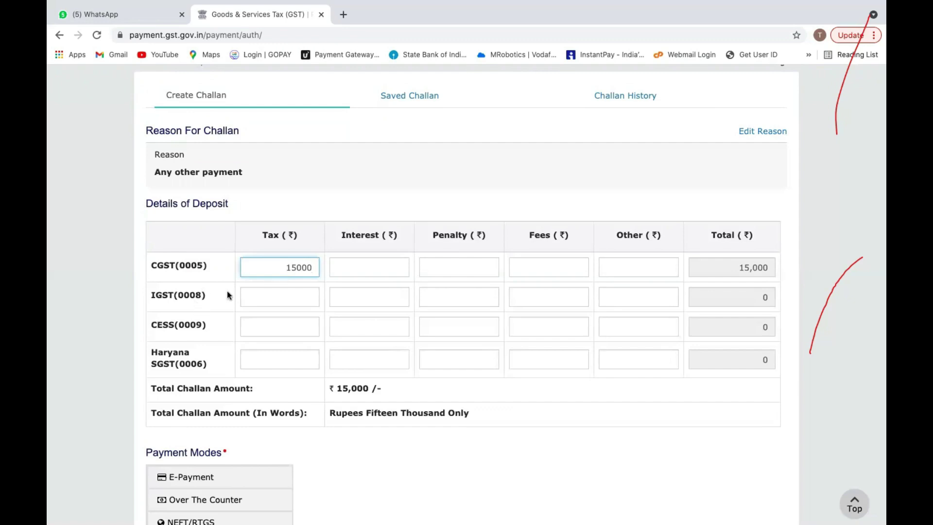
pyautogui.click(264, 295)
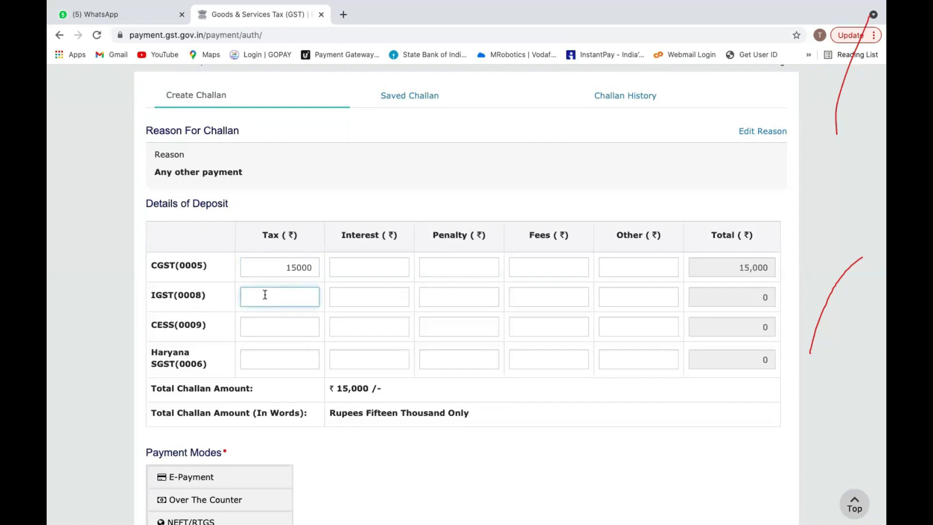
pyautogui.write('8500')
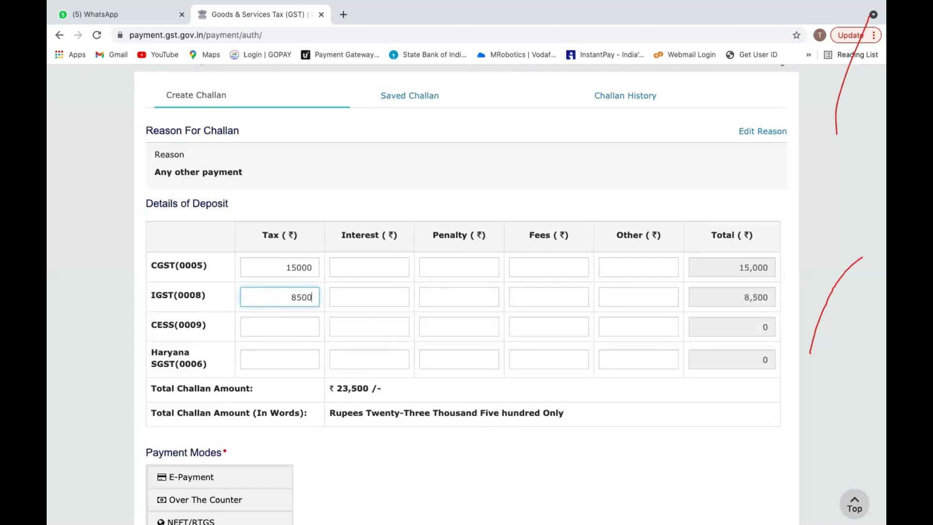
pyautogui.click(254, 361)
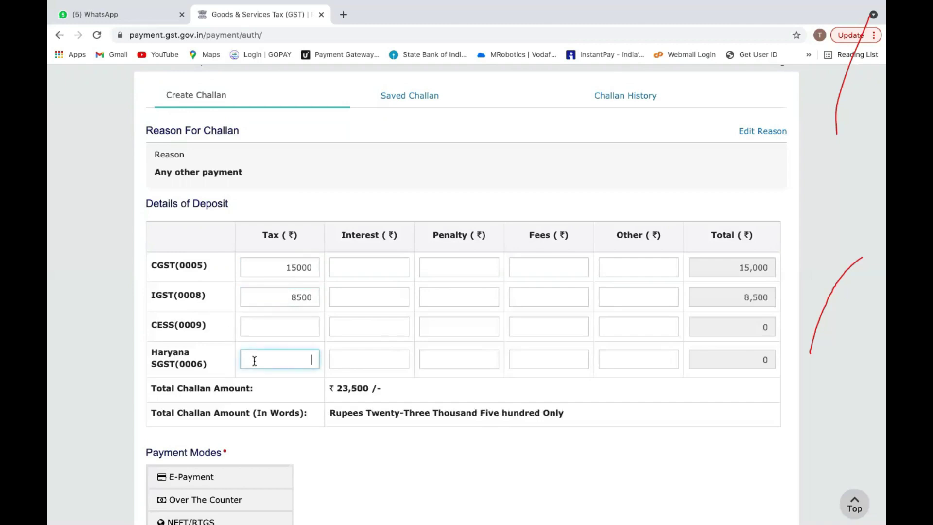
pyautogui.write('15000')
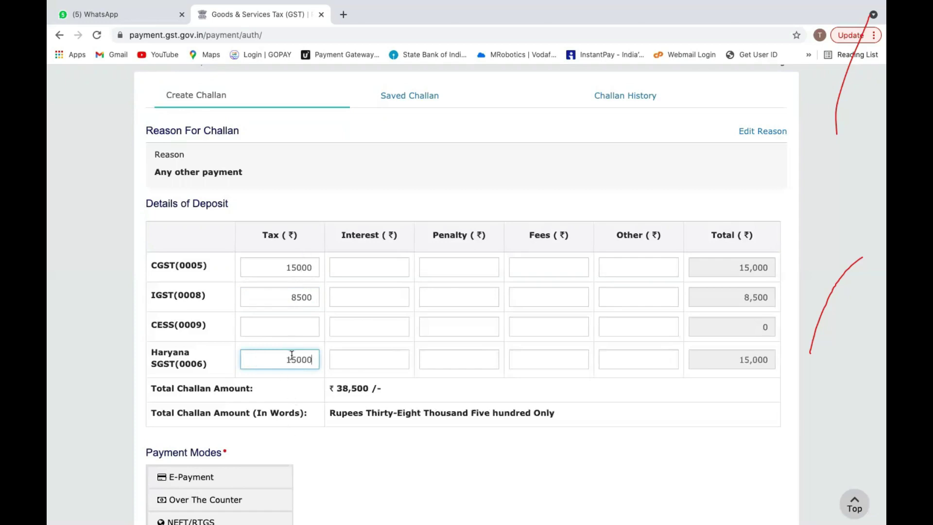
# - Enter fees of 1000 for CGST and 1000 for Haryana SGST in the deposit details
pyautogui.click(547, 269)
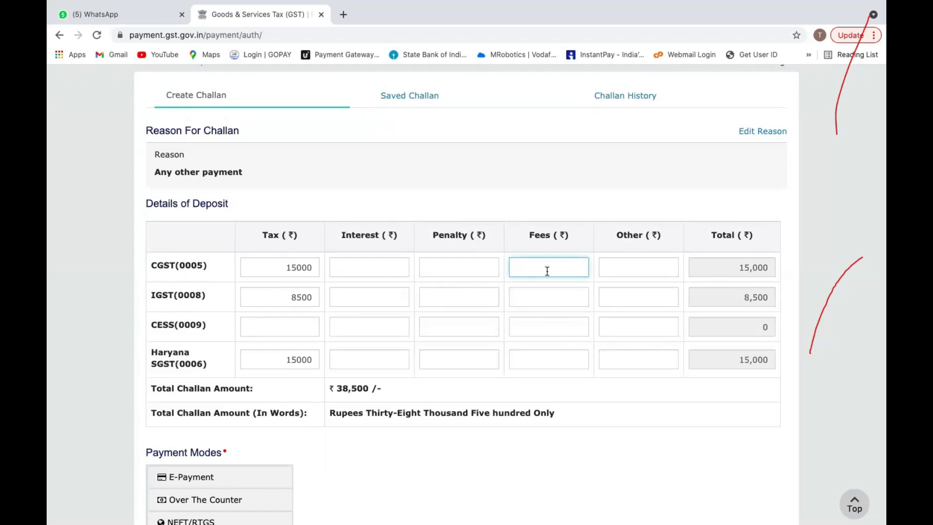
pyautogui.write('1000')
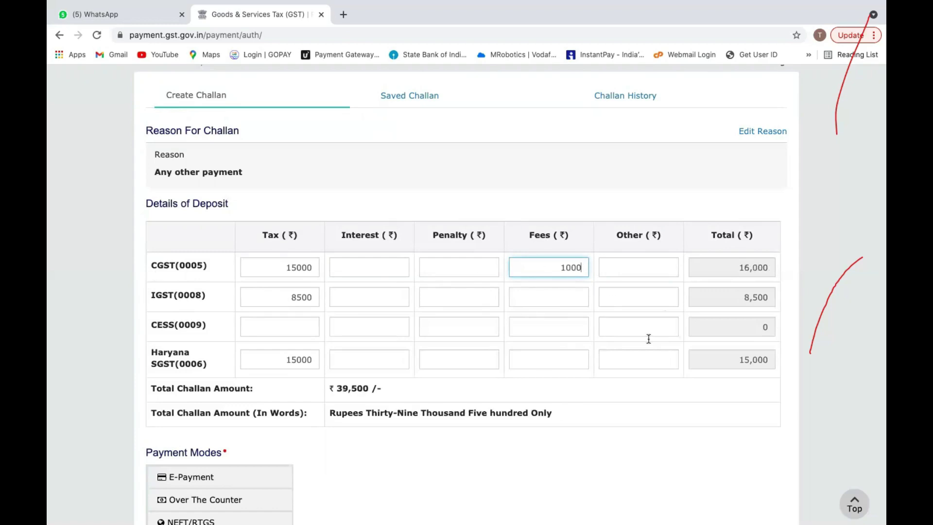
pyautogui.click(556, 360)
pyautogui.write('1000')
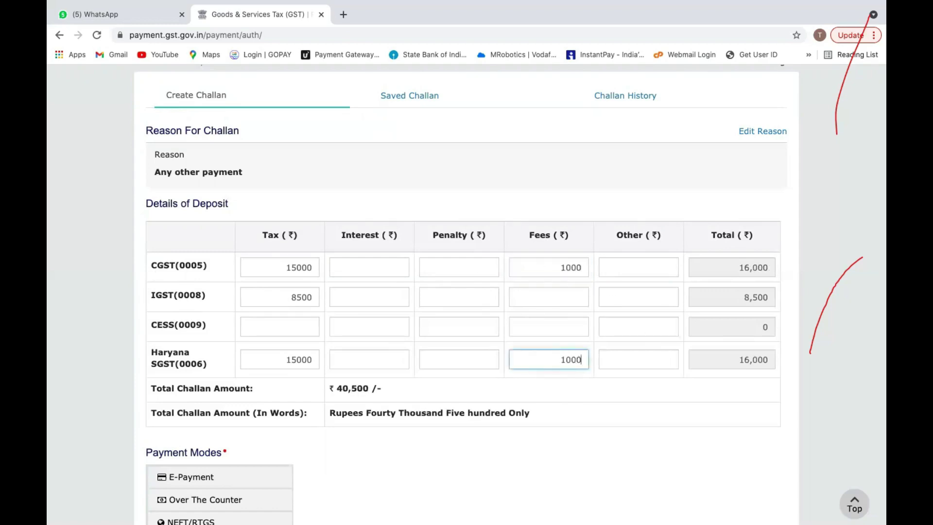
pyautogui.click(630, 388)
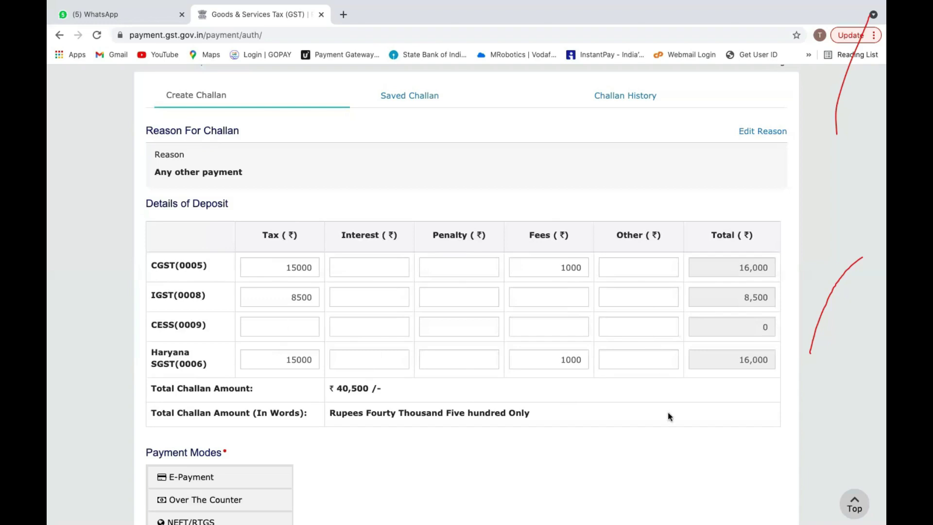
# - Try the Over The Counter payment mode with its Cash, Cheque and Demand Draft options
pyautogui.scroll(-3, 667, 412)
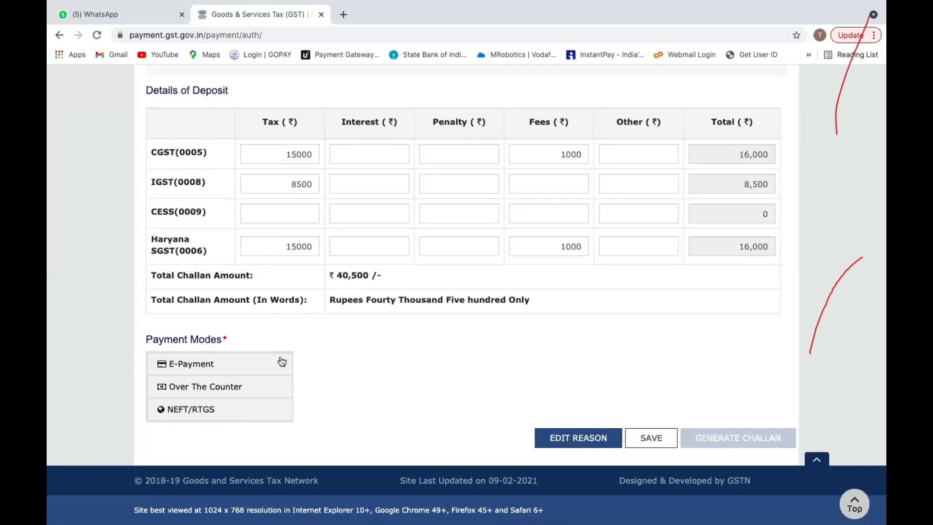
pyautogui.click(284, 389)
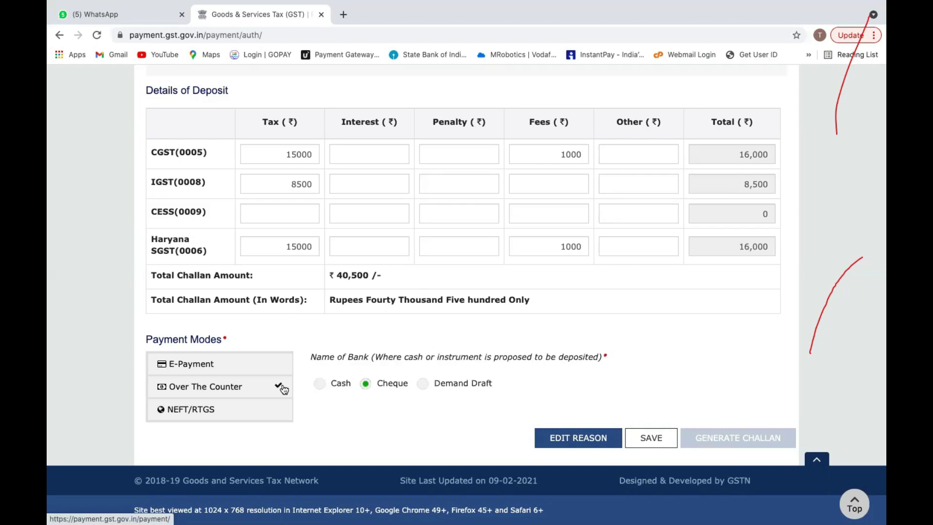
pyautogui.scroll(-1, 305, 436)
pyautogui.scroll(-3, 305, 434)
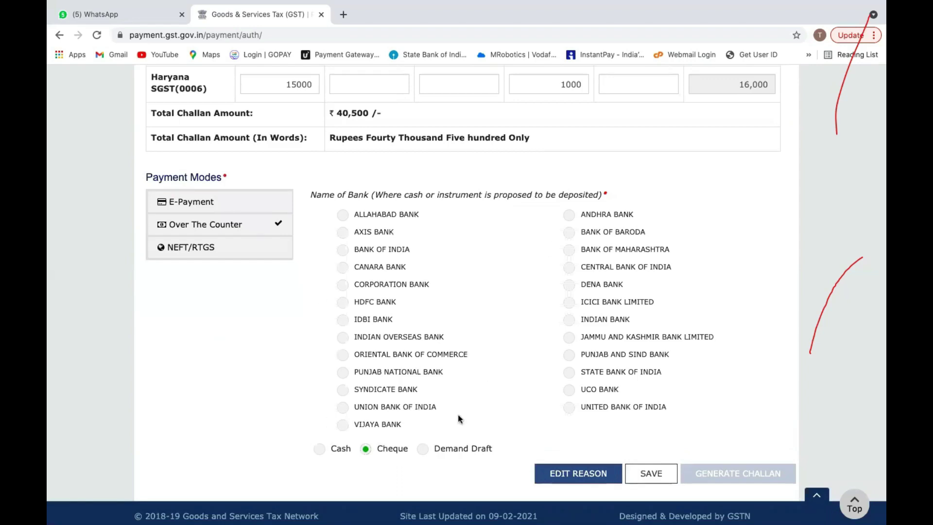
pyautogui.click(320, 452)
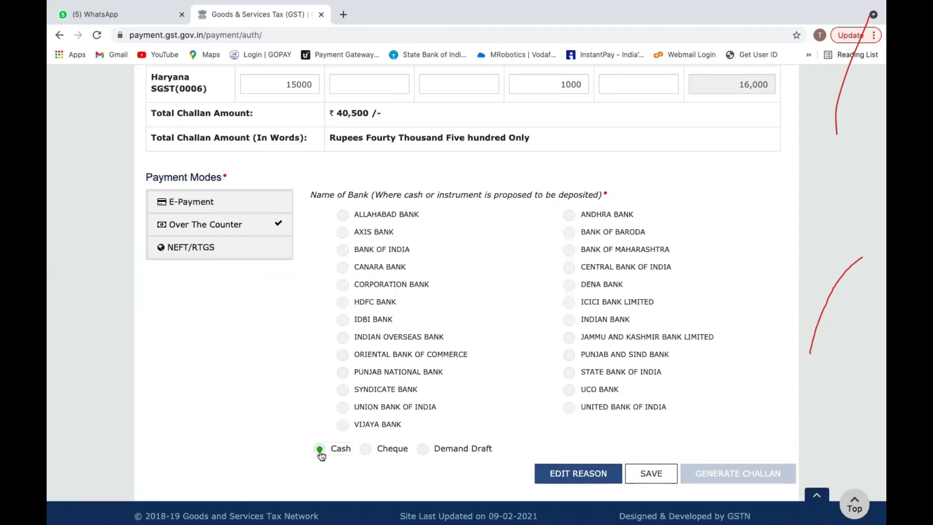
pyautogui.click(366, 450)
pyautogui.click(424, 451)
# - Choose NEFT/RTGS as the payment mode with CANARA BANK as the remitting bank
pyautogui.click(273, 248)
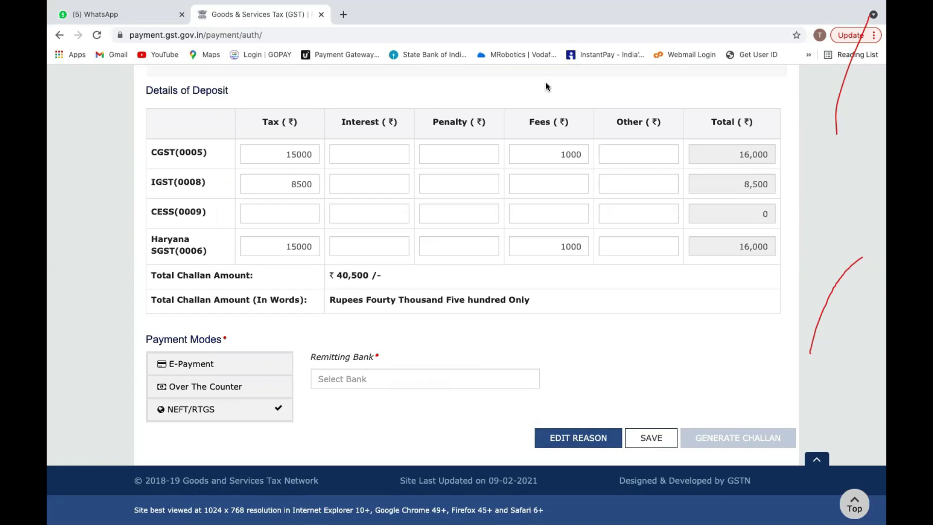
pyautogui.click(340, 378)
pyautogui.write('cana')
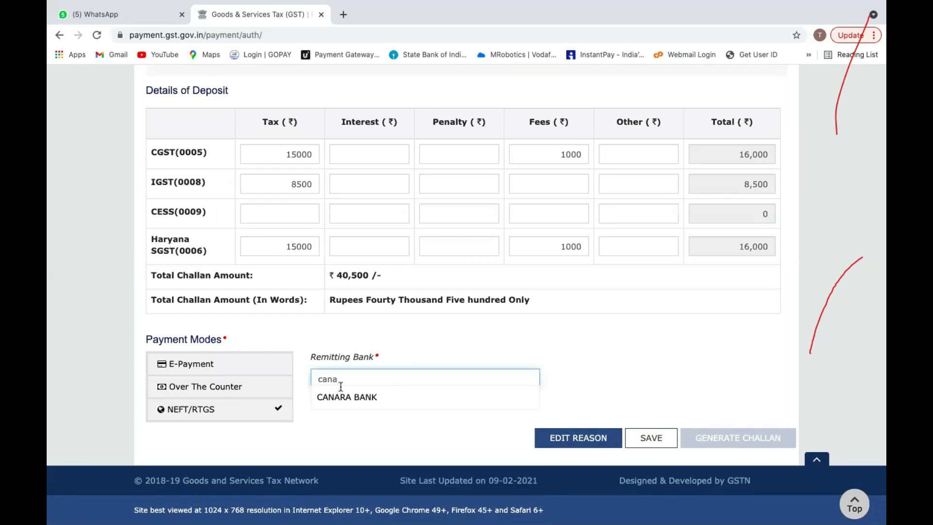
pyautogui.click(335, 401)
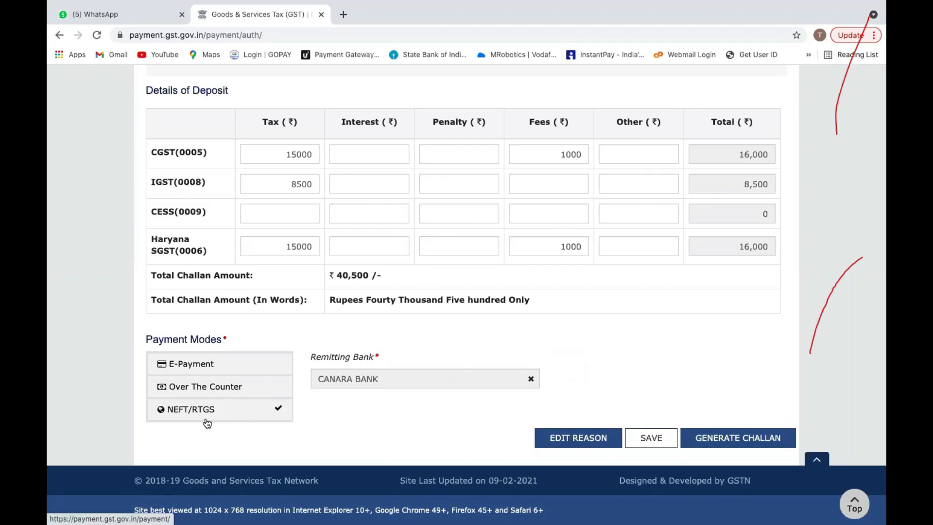
# - Check the Over The Counter bank options and set the challan's payment mode to E-Payment
pyautogui.click(264, 388)
pyautogui.scroll(-3, 424, 424)
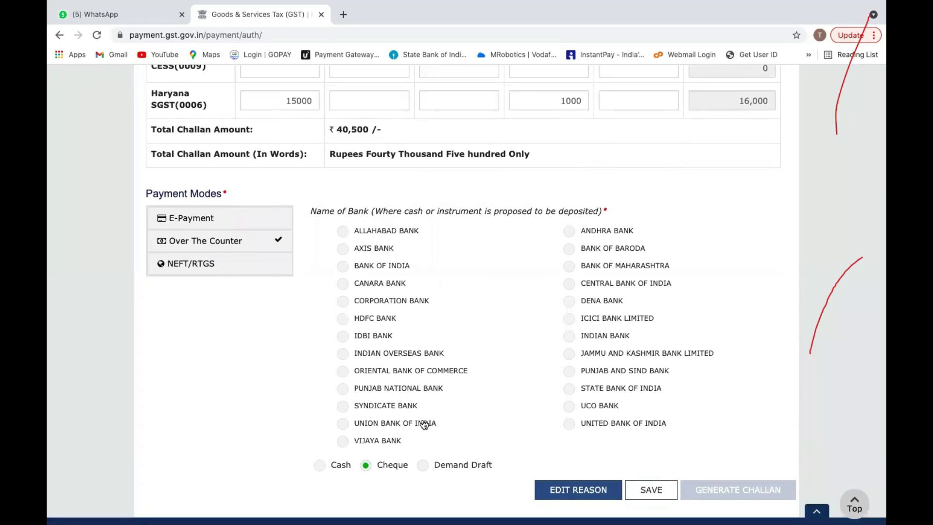
pyautogui.click(267, 217)
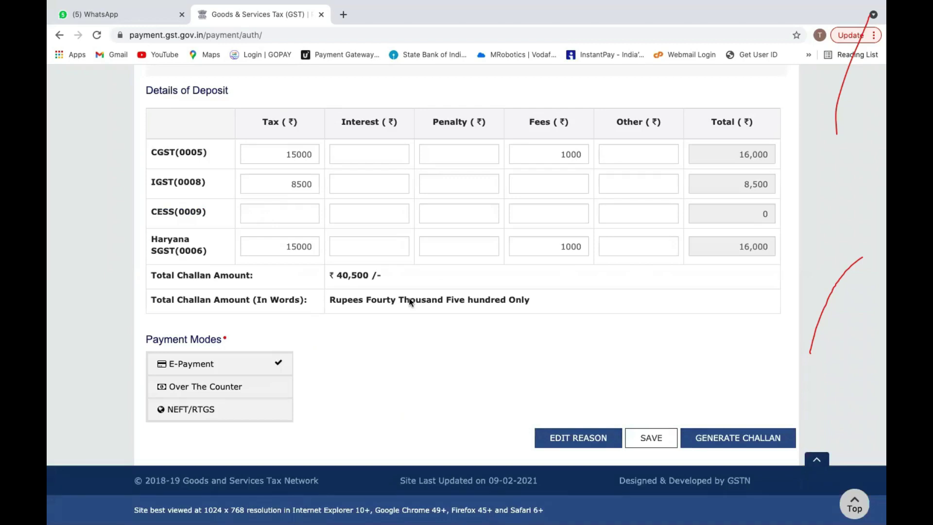
pyautogui.scroll(5, 410, 301)
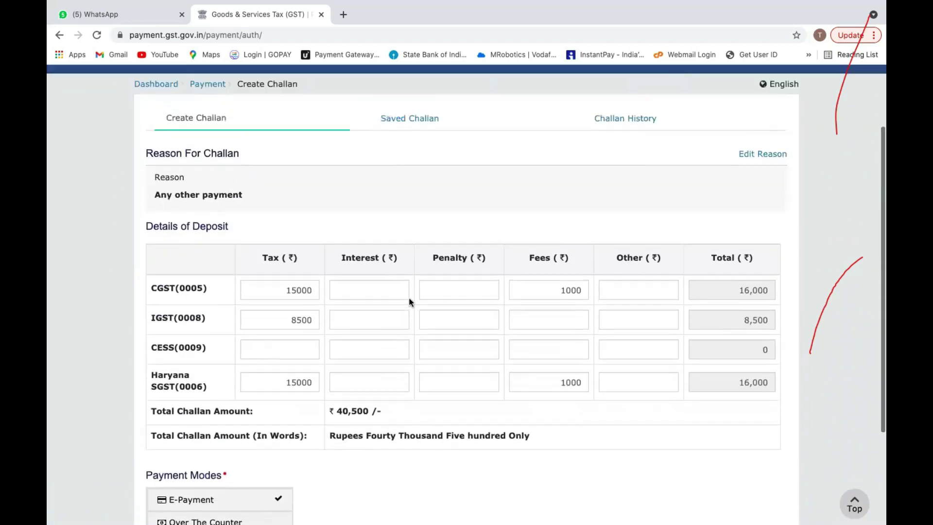
pyautogui.scroll(-5, 409, 302)
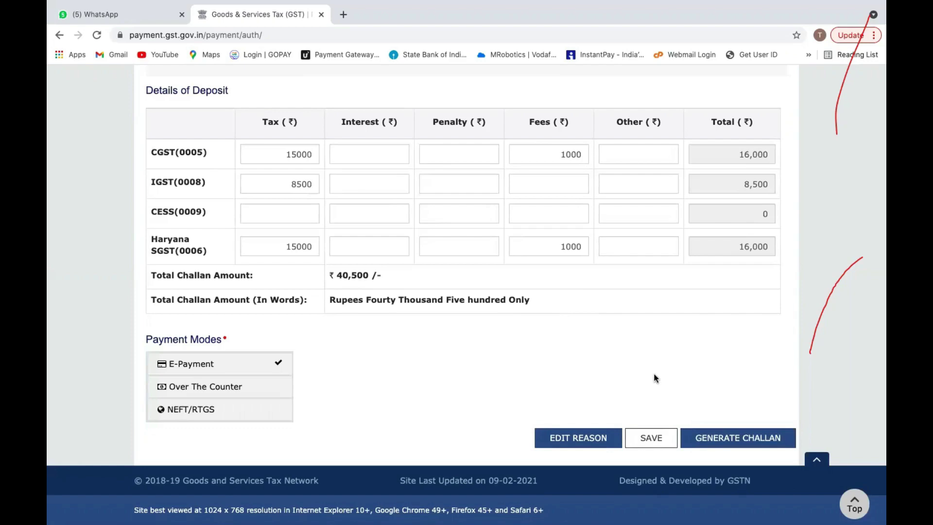
# - Choose Any other payment as the reason for challan and proceed to a blank challan form
pyautogui.scroll(5, 655, 378)
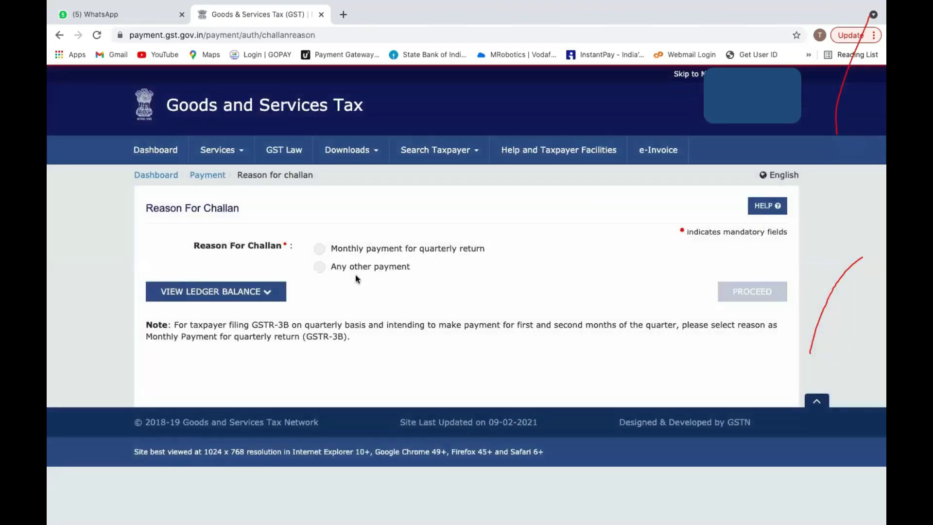
pyautogui.click(320, 266)
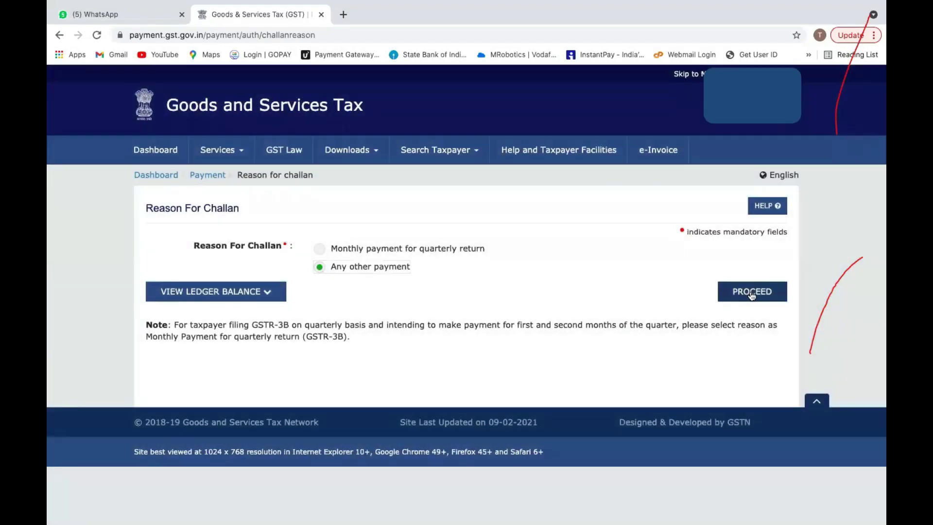
pyautogui.click(752, 294)
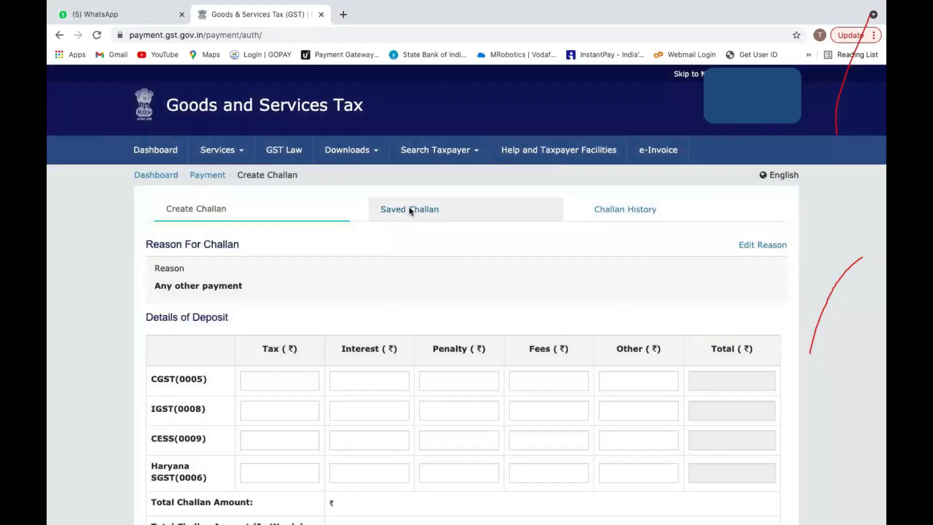
# - View the saved challans and the challan history list
pyautogui.click(412, 210)
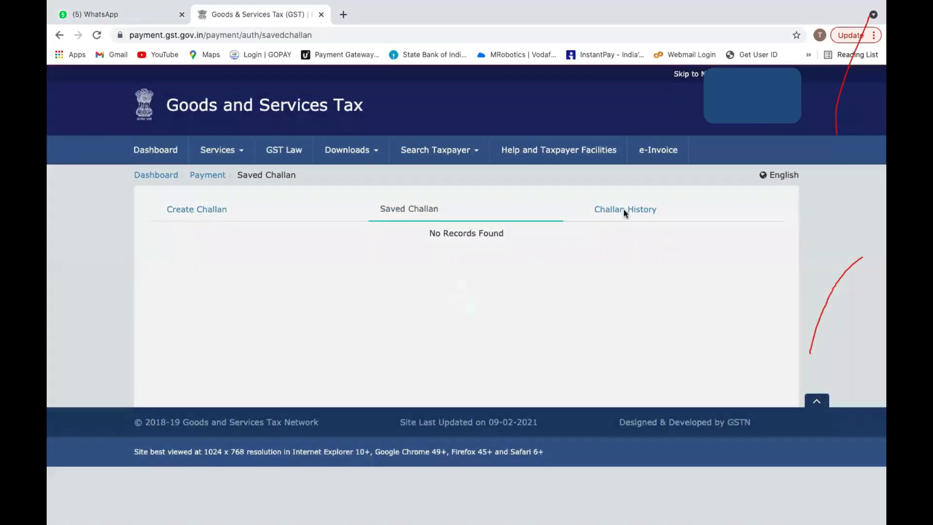
pyautogui.click(624, 209)
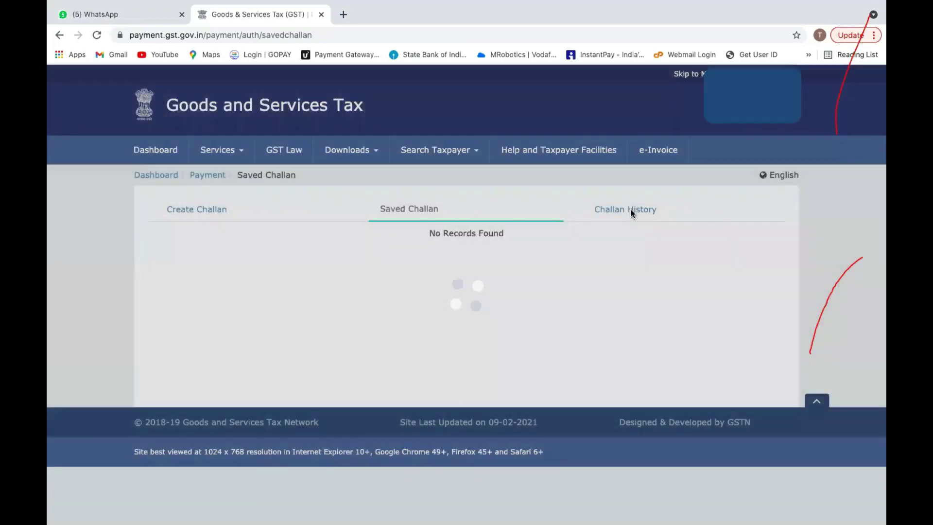
pyautogui.scroll(-2, 517, 332)
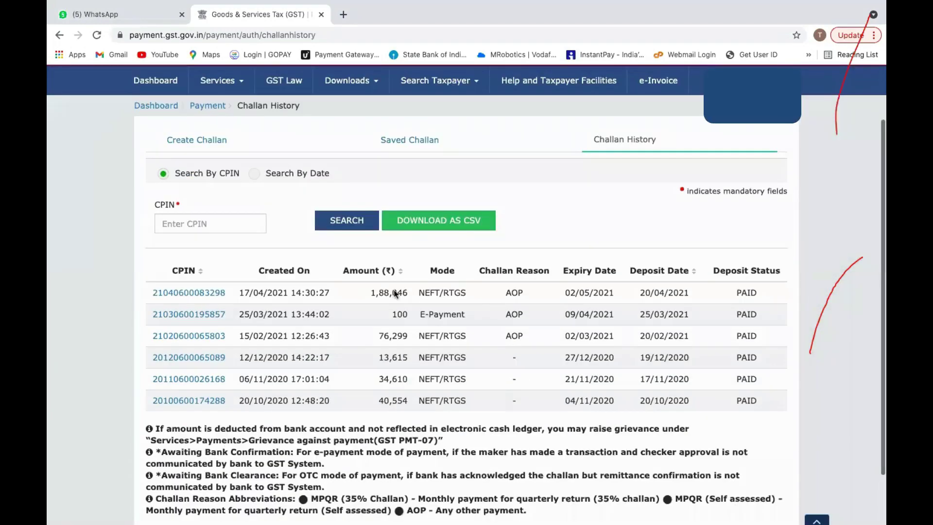